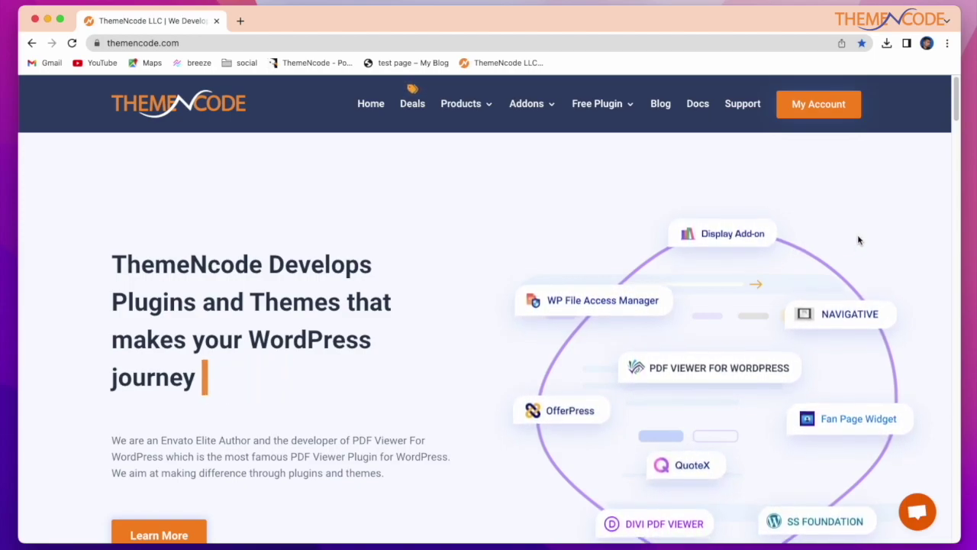
Check that Avada and Display PDF Viewer plugins are installed, then go to the Pages list.
{"action": "scroll", "coordinate": [858, 240], "scroll_direction": "down", "scroll_amount": 1}
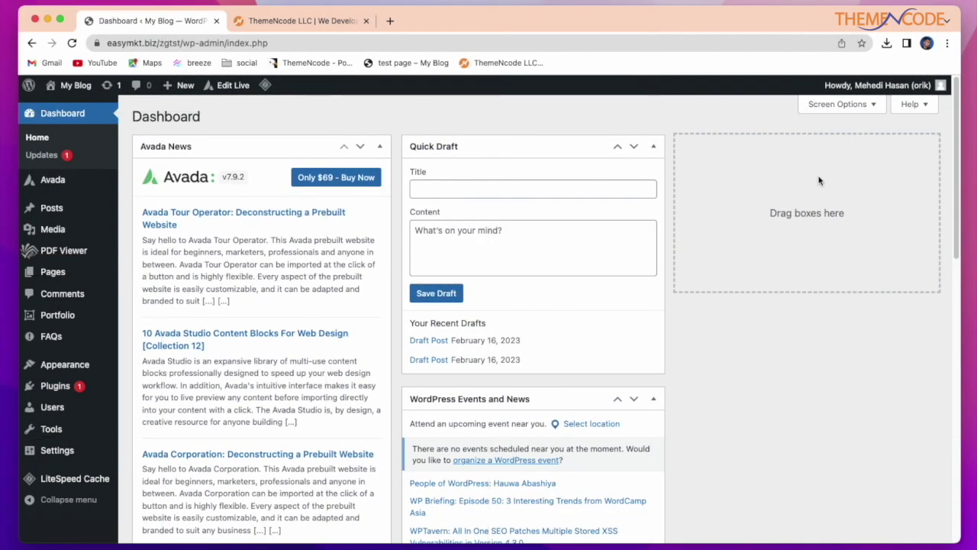
{"action": "left_click", "coordinate": [70, 397]}
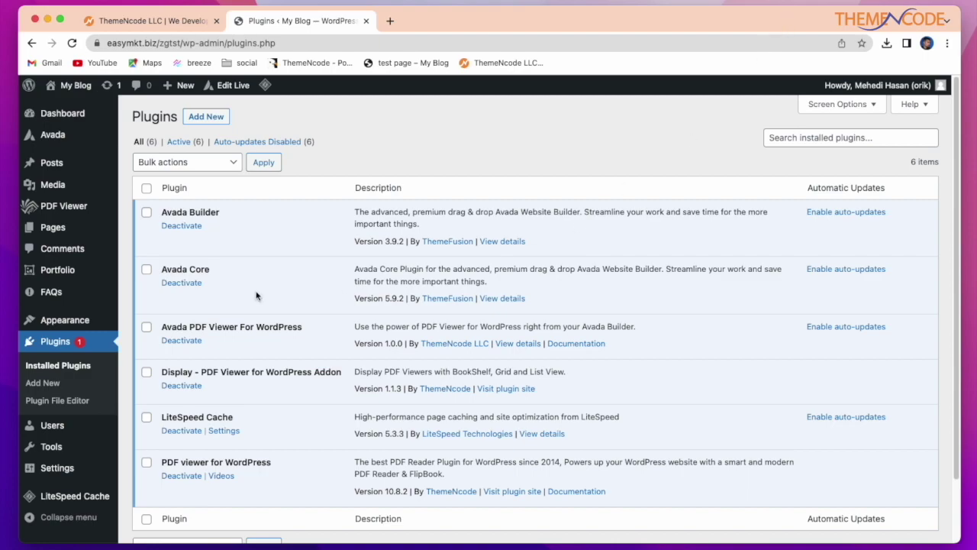
{"action": "left_click", "coordinate": [60, 228]}
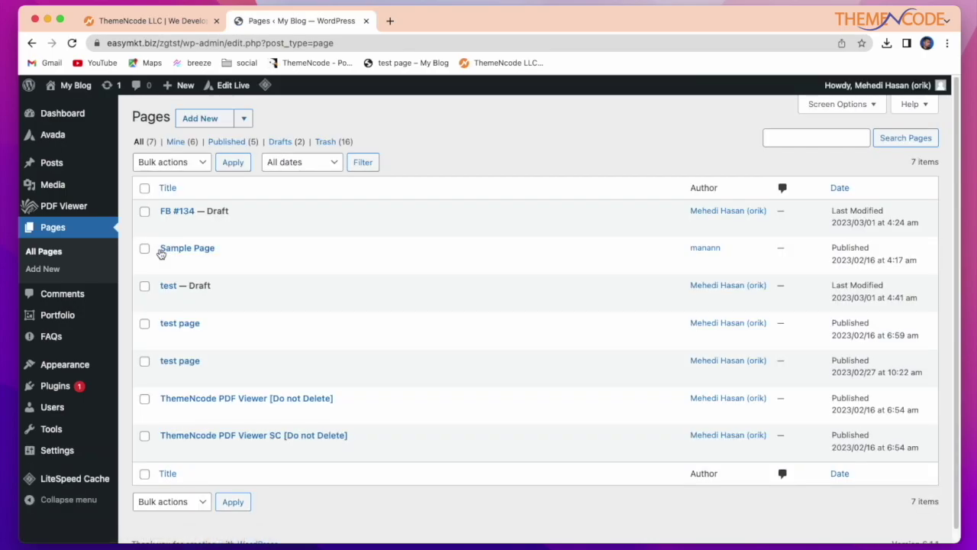
Create a new page titled 'display' and open it in the Avada Live Builder.
{"action": "left_click", "coordinate": [194, 121]}
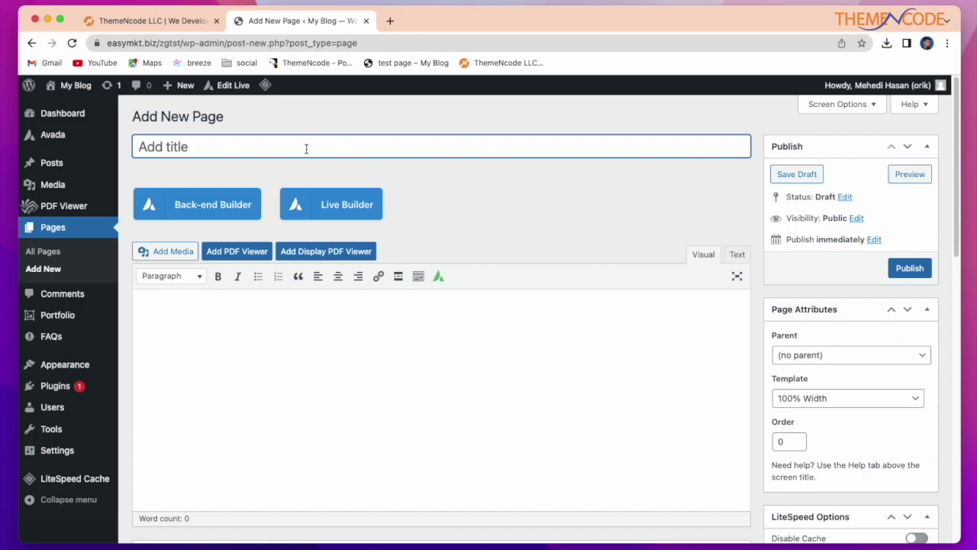
{"action": "type", "text": "dis"}
{"action": "type", "text": "play"}
{"action": "left_click", "coordinate": [347, 203]}
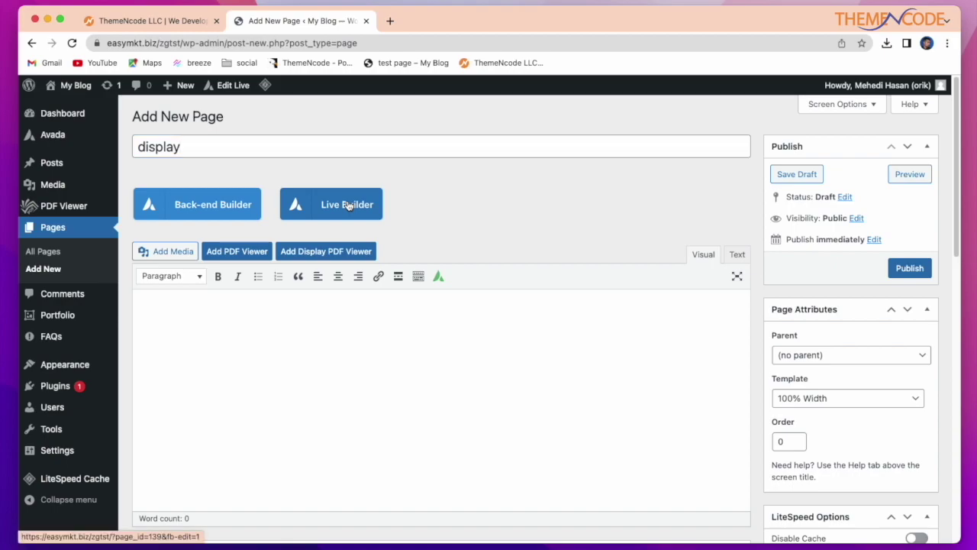
{"action": "left_click", "coordinate": [595, 126]}
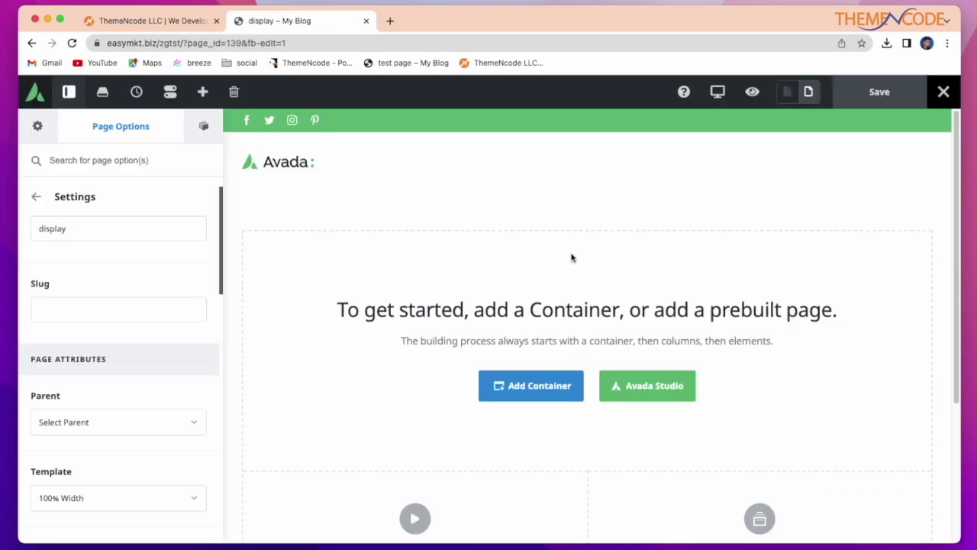
Add a 1/1 container holding the BookShelf – Display PDF Viewer element, found by searching 'display'.
{"action": "left_click", "coordinate": [543, 391]}
{"action": "left_click", "coordinate": [327, 214]}
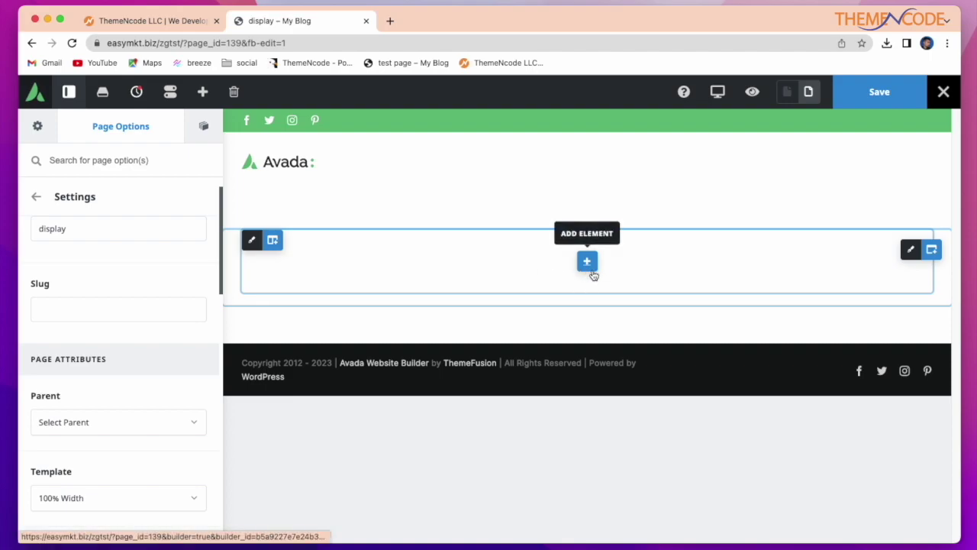
{"action": "left_click", "coordinate": [593, 271]}
{"action": "left_click", "coordinate": [756, 143]}
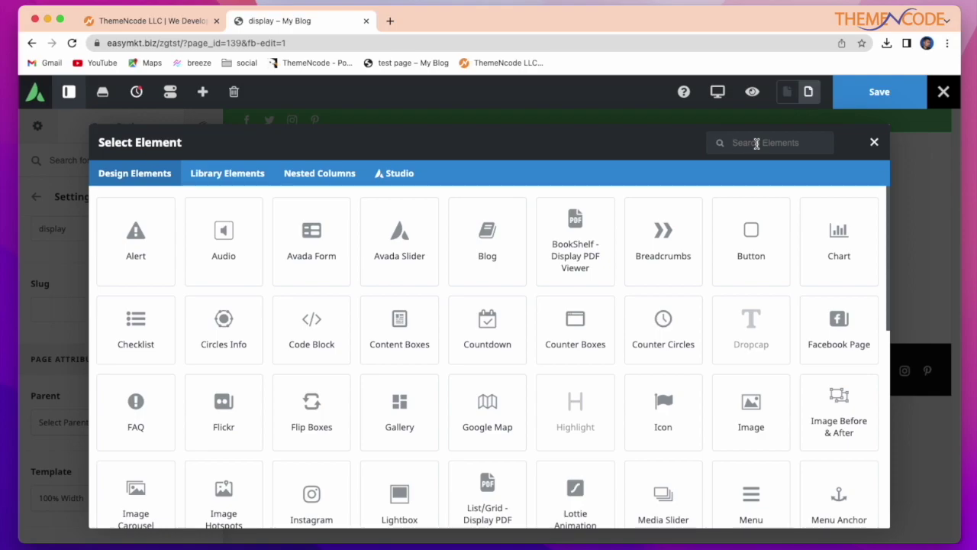
{"action": "type", "text": "display"}
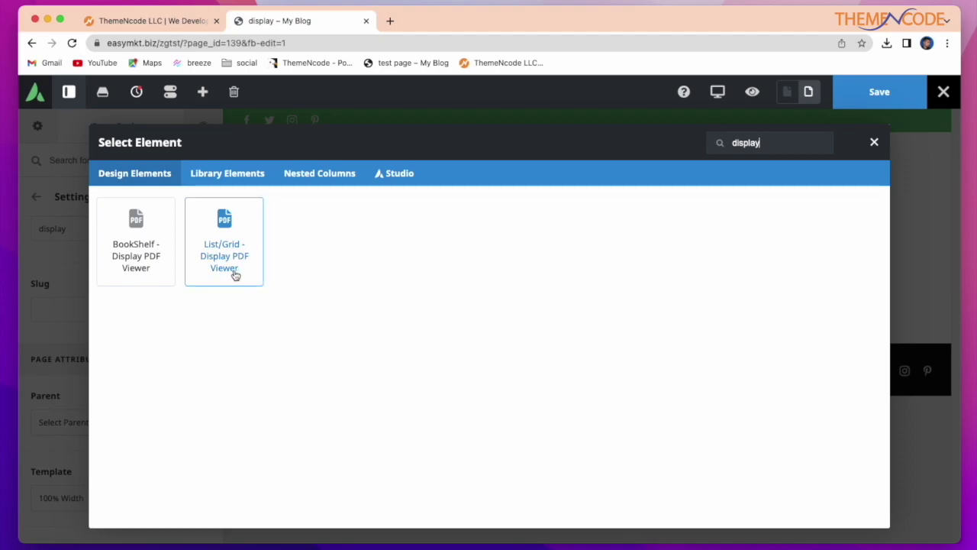
{"action": "left_click", "coordinate": [152, 277]}
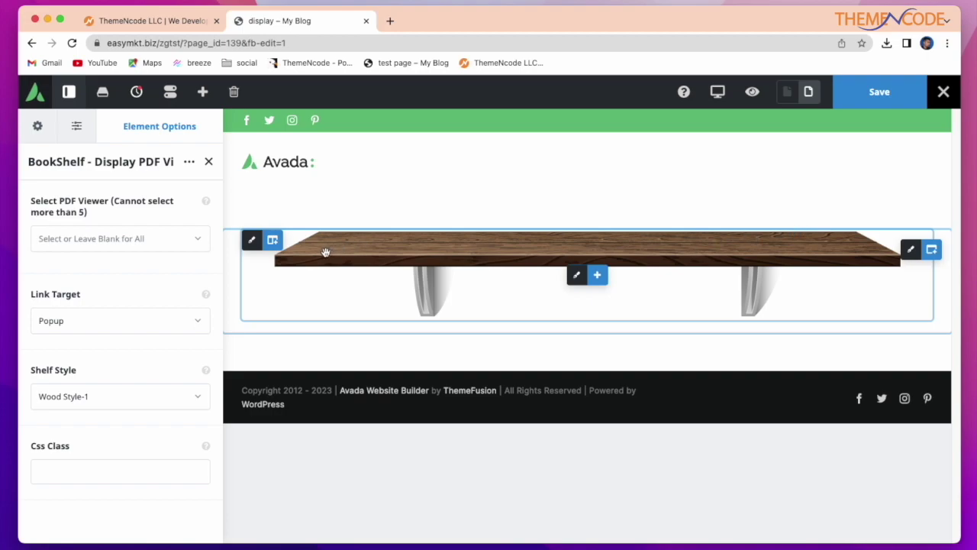
Fill the bookshelf with the Hill Alone, racing, city light, animal and nature PDFs.
{"action": "left_click", "coordinate": [120, 240]}
{"action": "left_click", "coordinate": [88, 272]}
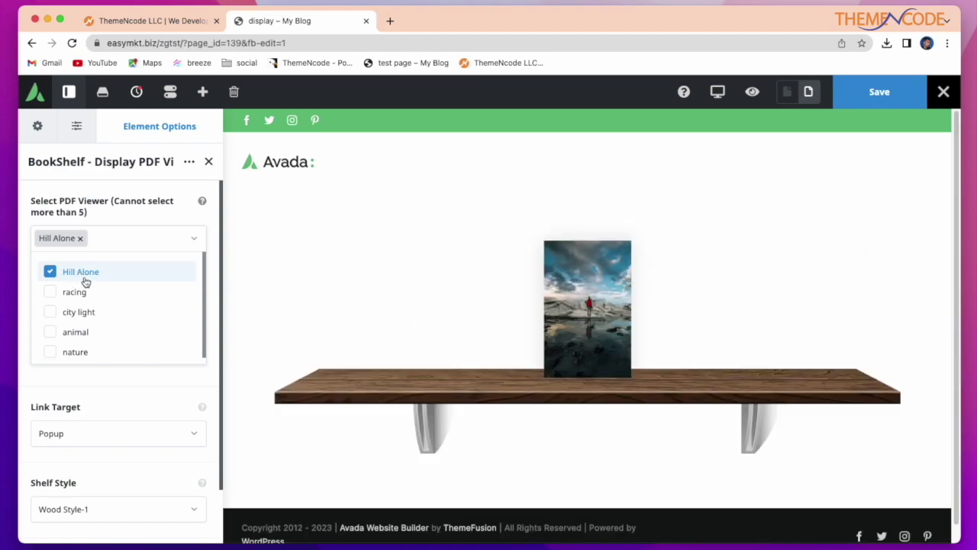
{"action": "left_click", "coordinate": [88, 293]}
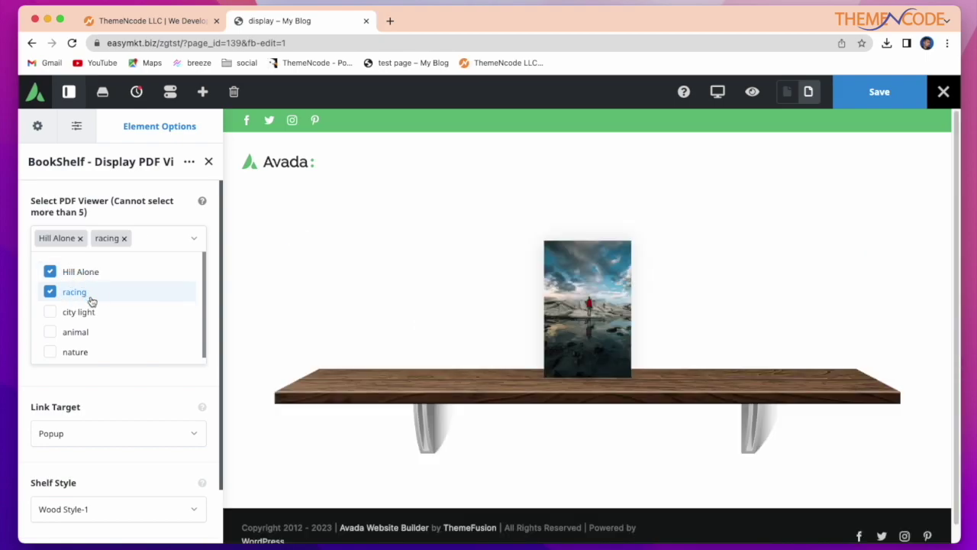
{"action": "left_click", "coordinate": [90, 312]}
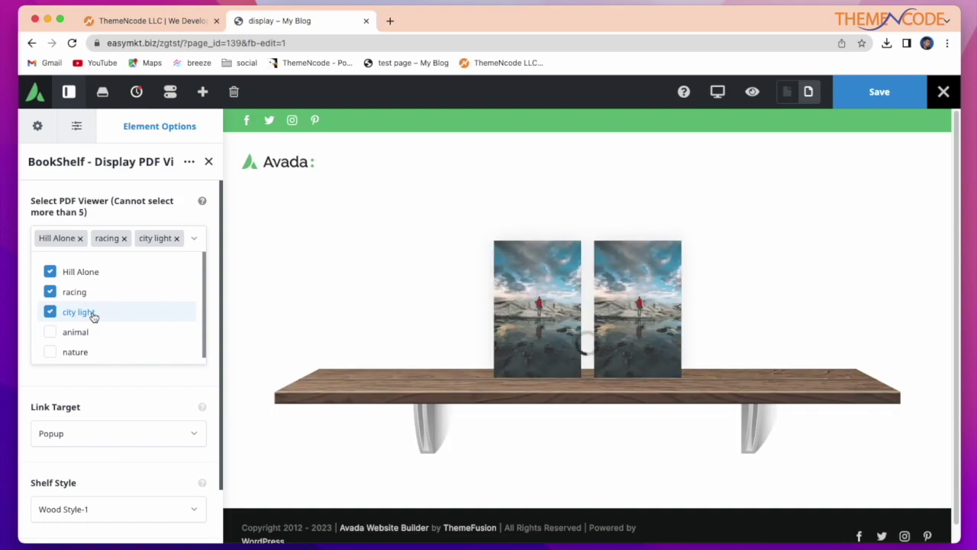
{"action": "left_click", "coordinate": [88, 333]}
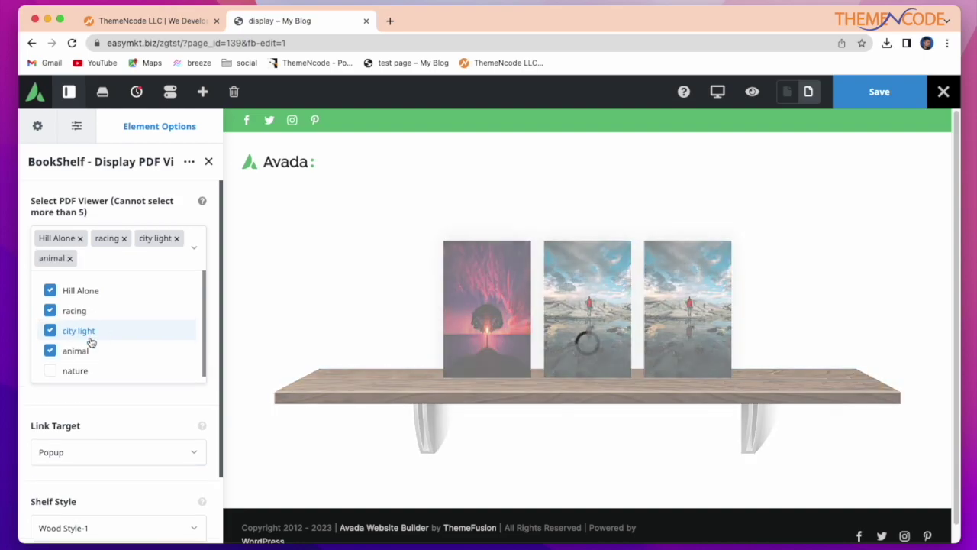
{"action": "left_click", "coordinate": [79, 370]}
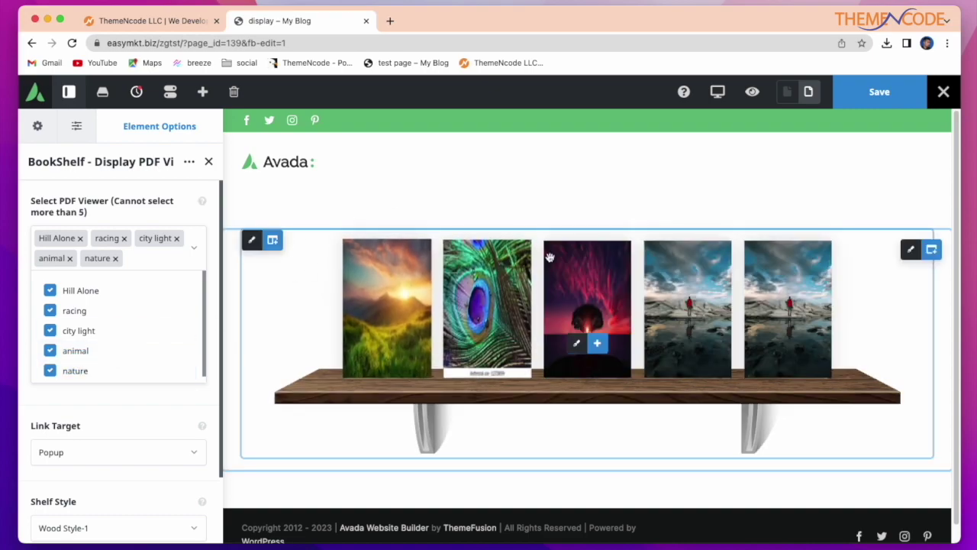
{"action": "mouse_move", "coordinate": [587, 308]}
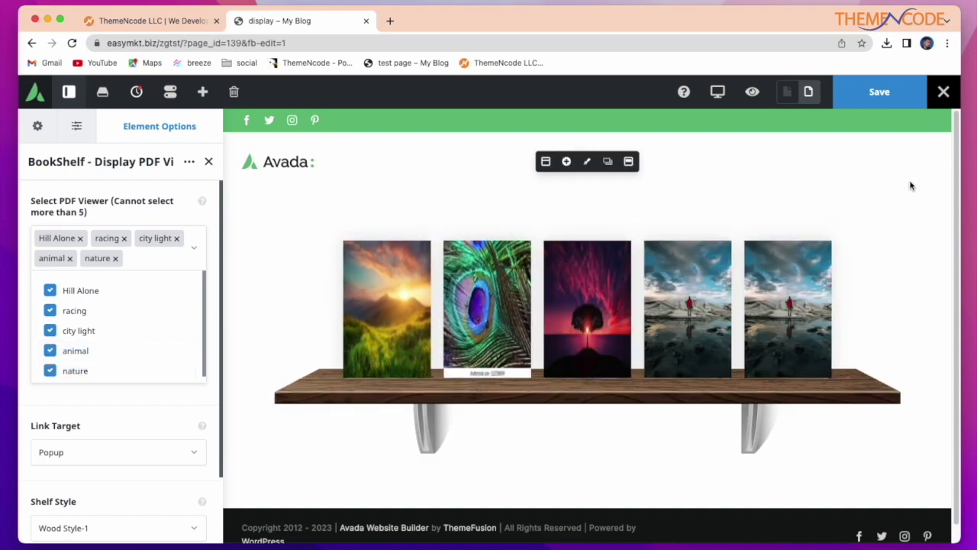
Add a 1/1 container below the shelf containing the List/Grid – Display PDF Viewer element.
{"action": "left_click", "coordinate": [930, 232]}
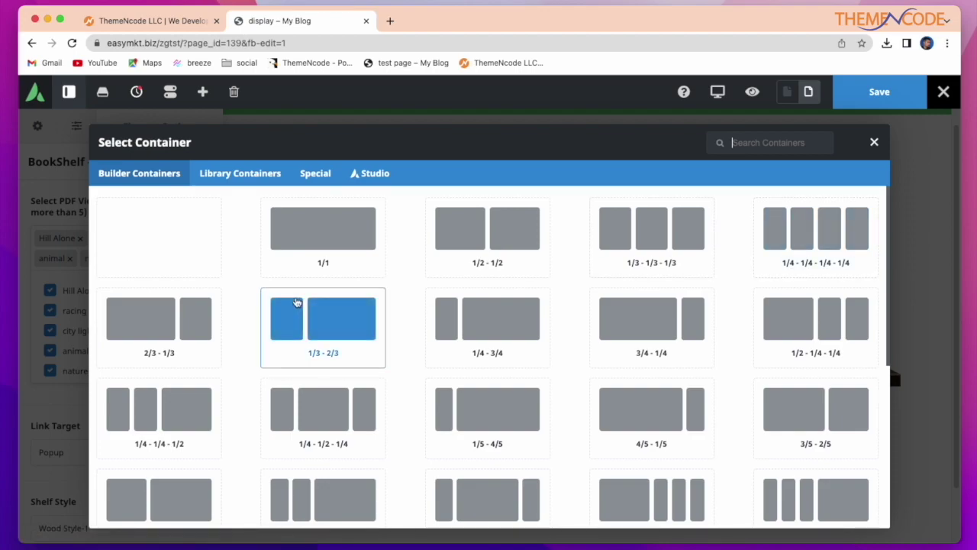
{"action": "left_click", "coordinate": [292, 253]}
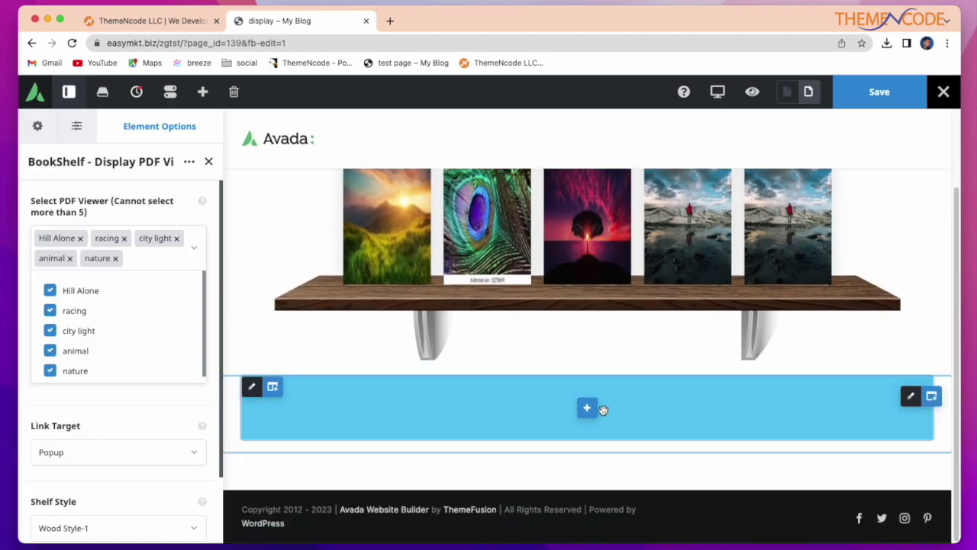
{"action": "left_click", "coordinate": [587, 408]}
{"action": "left_click", "coordinate": [756, 145]}
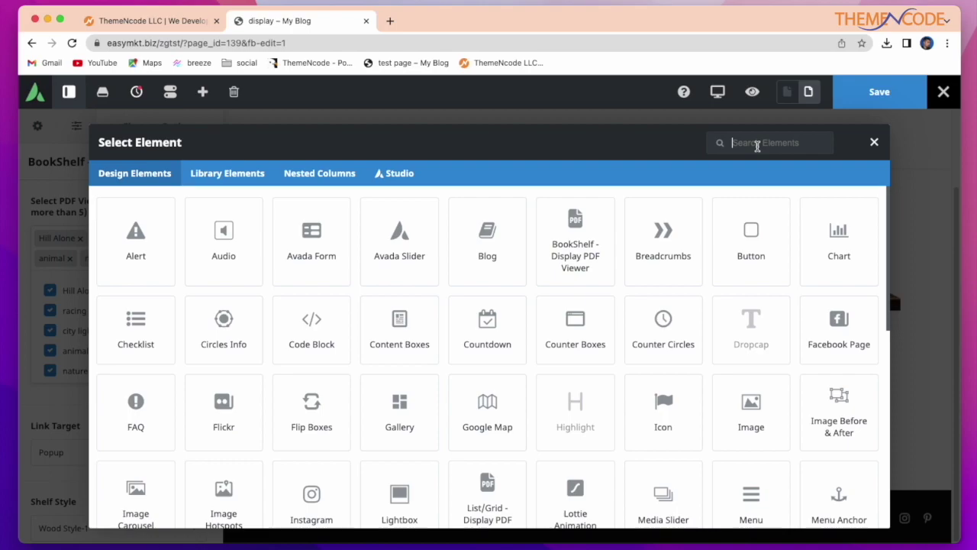
{"action": "type", "text": "dis"}
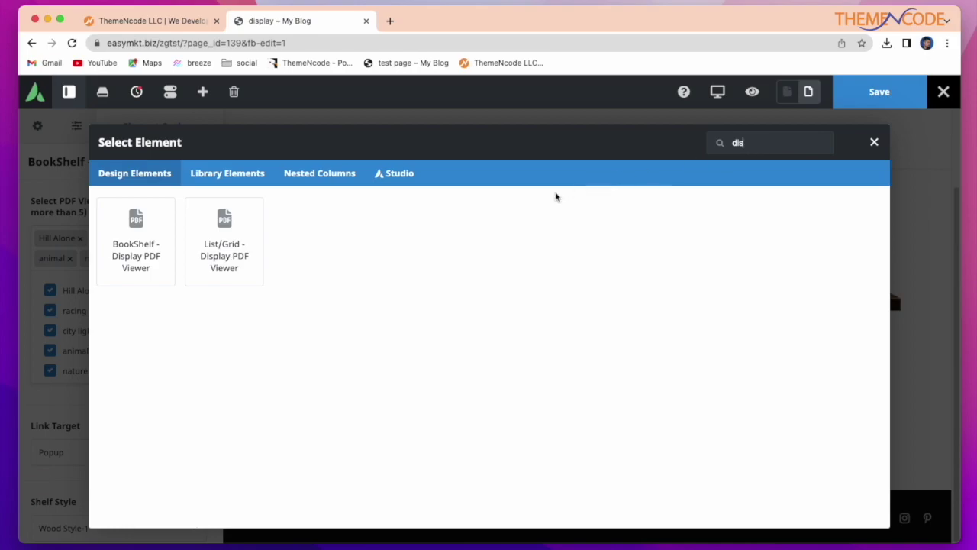
{"action": "left_click", "coordinate": [240, 252]}
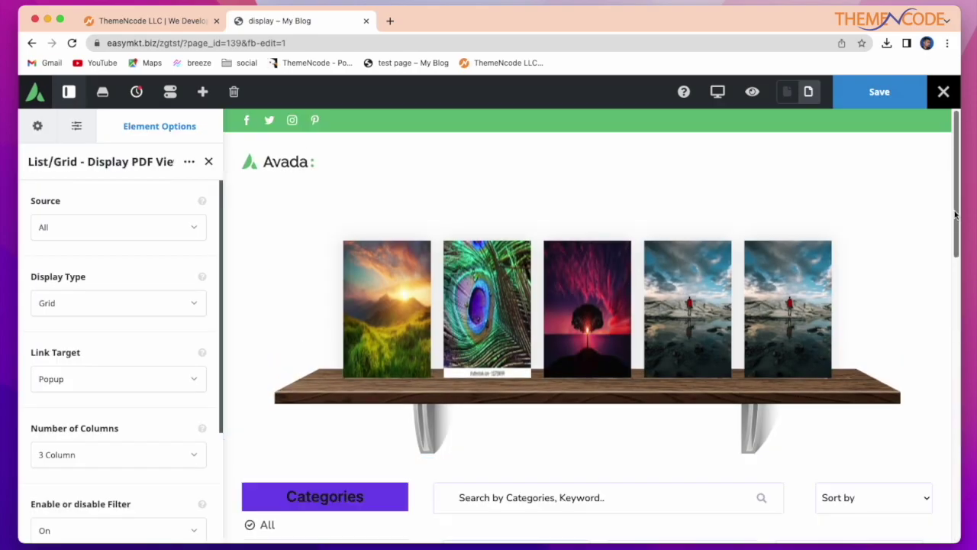
Set the List/Grid element's Display Type to List.
{"action": "mouse_move", "coordinate": [958, 208]}
{"action": "left_mouse_down"}
{"action": "mouse_move", "coordinate": [961, 464]}
{"action": "mouse_move", "coordinate": [951, 447]}
{"action": "mouse_move", "coordinate": [962, 373]}
{"action": "mouse_move", "coordinate": [950, 274]}
{"action": "mouse_move", "coordinate": [951, 292]}
{"action": "left_mouse_up"}
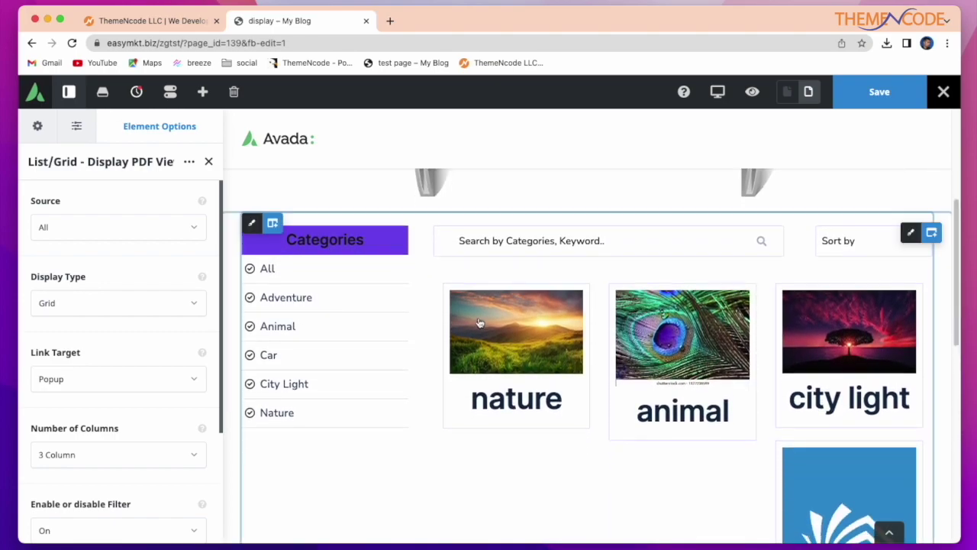
{"action": "left_click", "coordinate": [161, 310]}
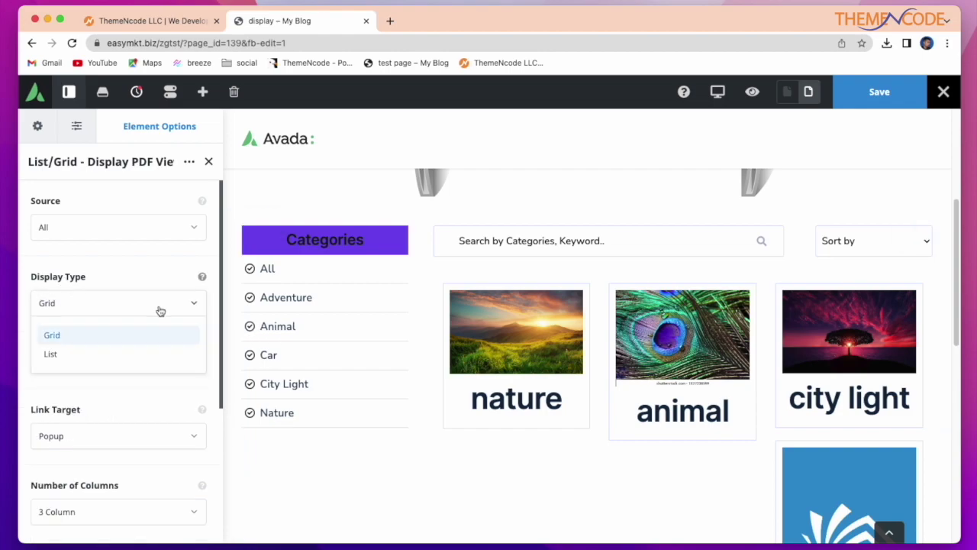
{"action": "left_click", "coordinate": [99, 357]}
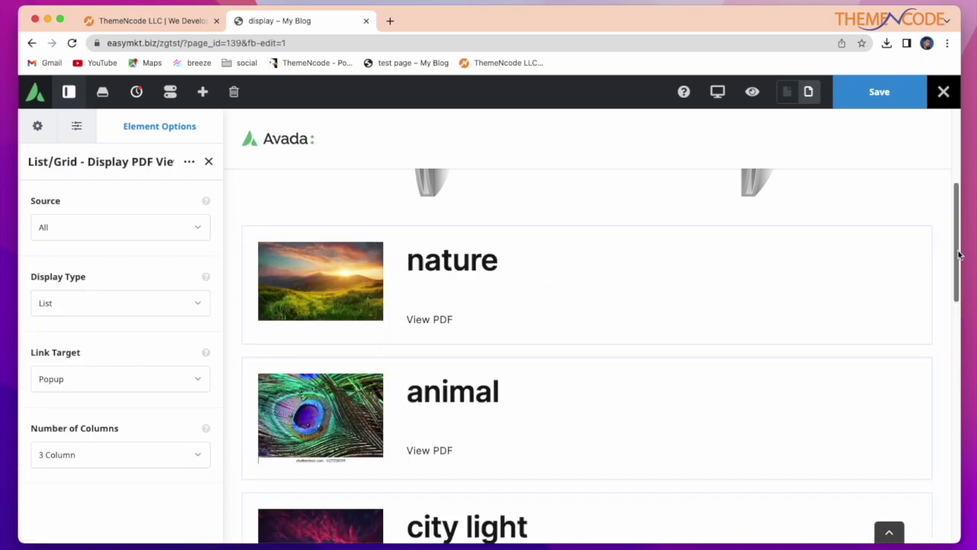
Review the list preview, then set Display Type back to Grid.
{"action": "mouse_move", "coordinate": [959, 254]}
{"action": "left_mouse_down"}
{"action": "mouse_move", "coordinate": [961, 186]}
{"action": "mouse_move", "coordinate": [925, 404]}
{"action": "left_mouse_up"}
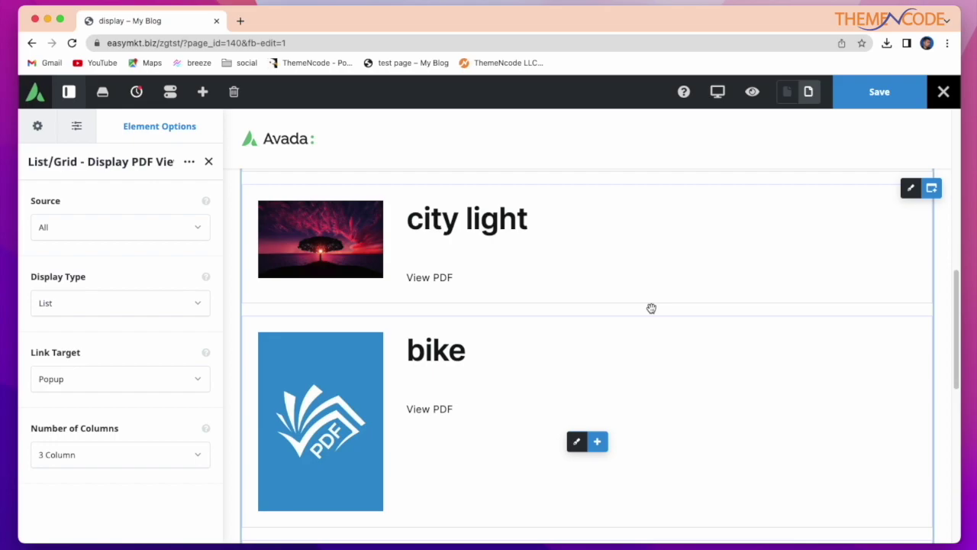
{"action": "scroll", "coordinate": [574, 339], "scroll_direction": "down", "scroll_amount": 10}
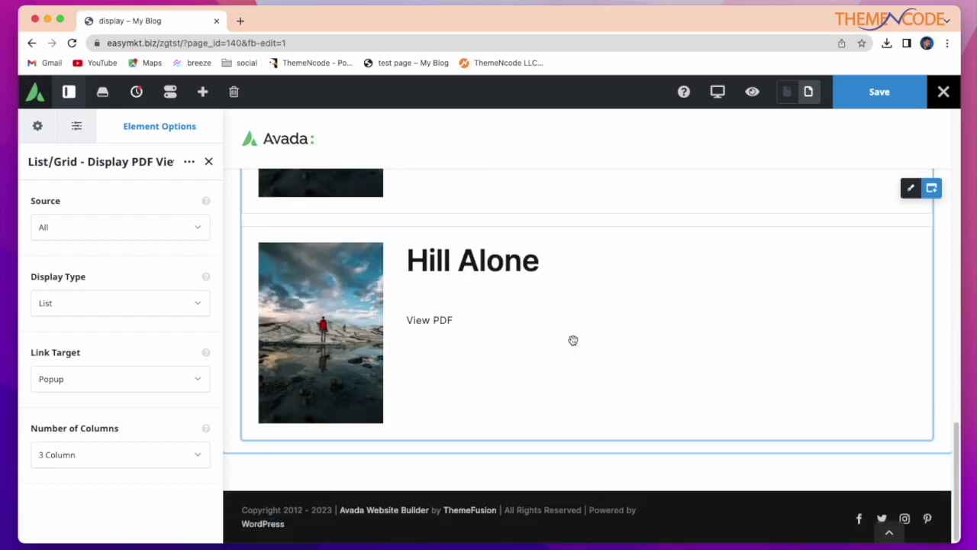
{"action": "scroll", "coordinate": [573, 340], "scroll_direction": "up", "scroll_amount": 5}
{"action": "scroll", "coordinate": [572, 338], "scroll_direction": "up", "scroll_amount": 5}
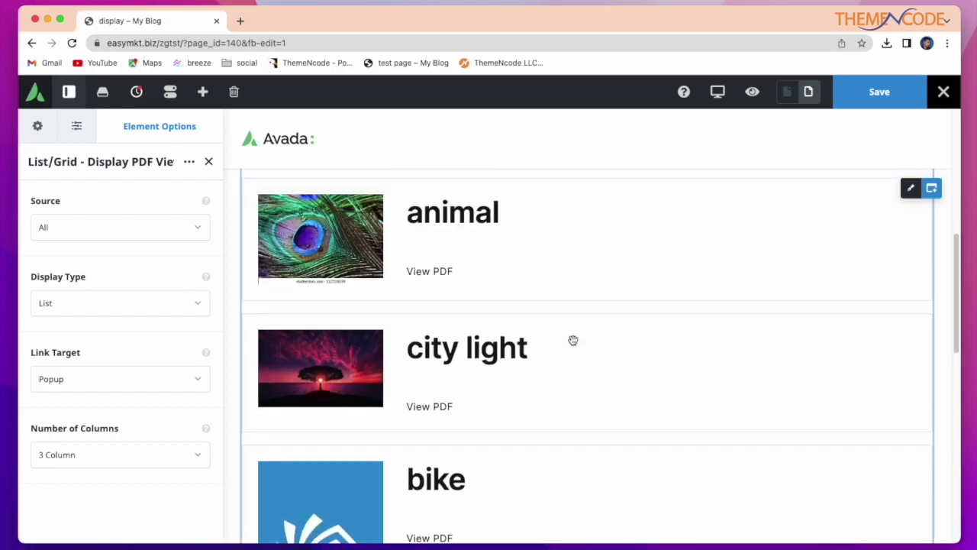
{"action": "left_click", "coordinate": [196, 309]}
{"action": "left_click", "coordinate": [149, 336]}
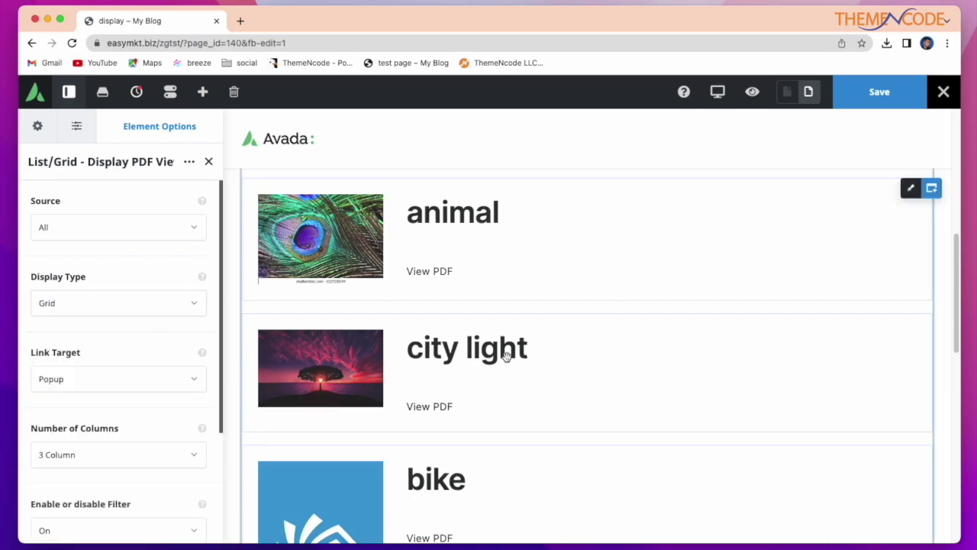